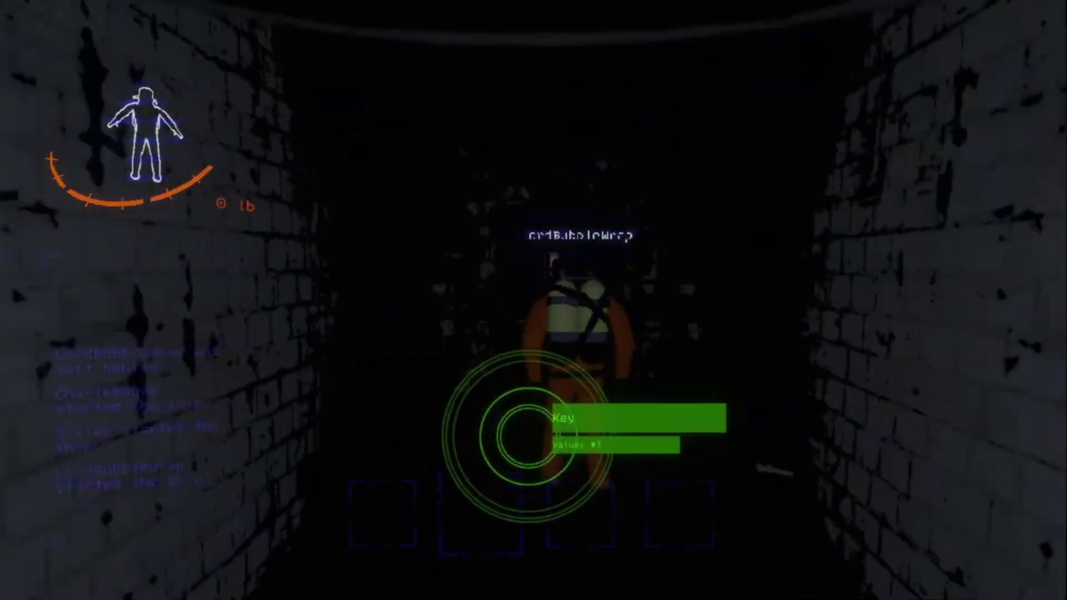
key("e")
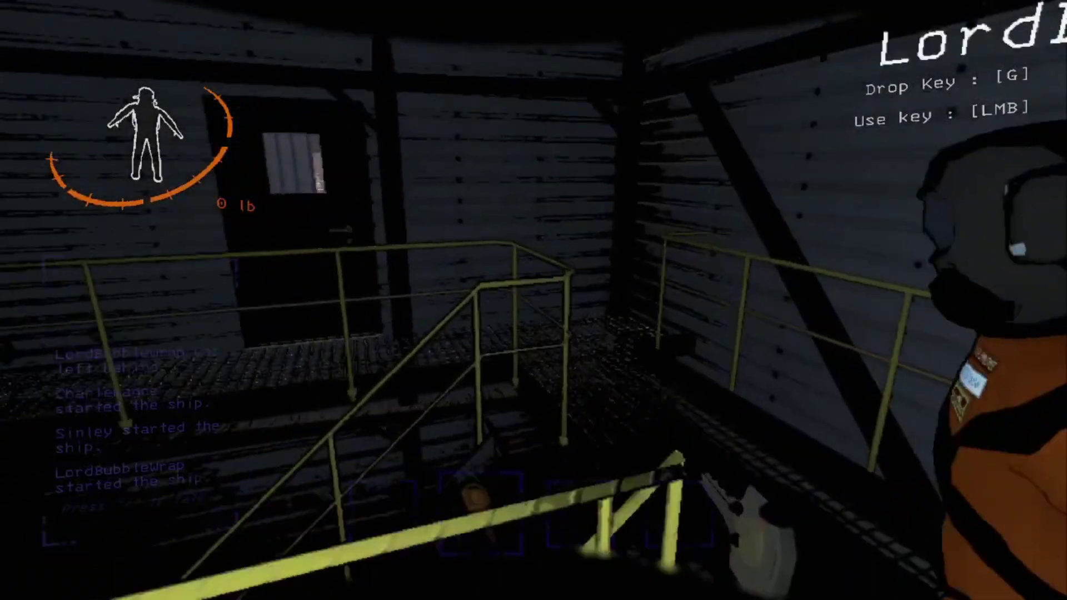
key("e")
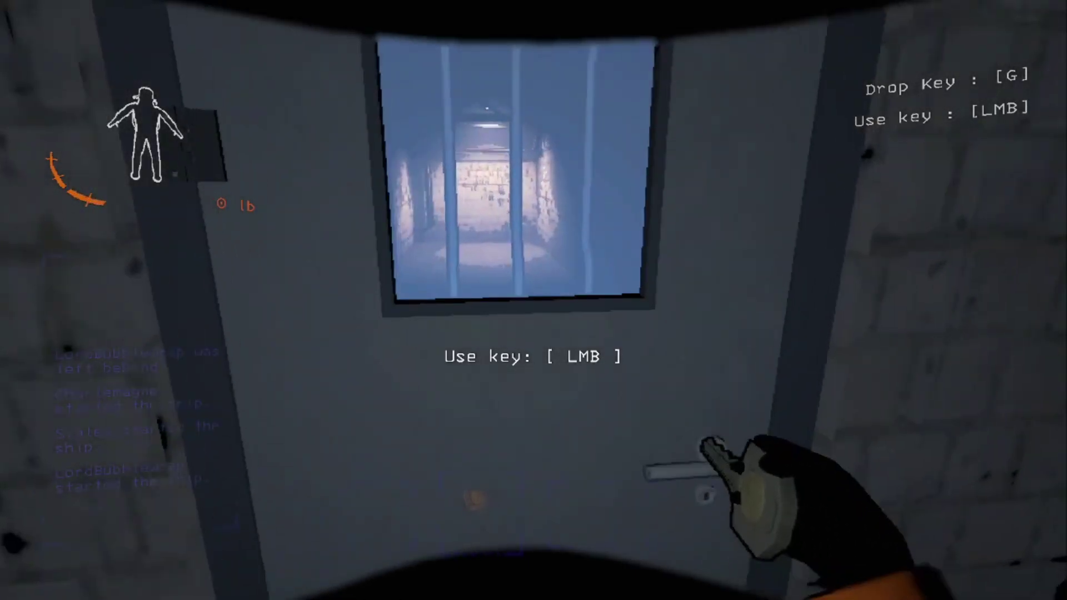
left_click(534, 301)
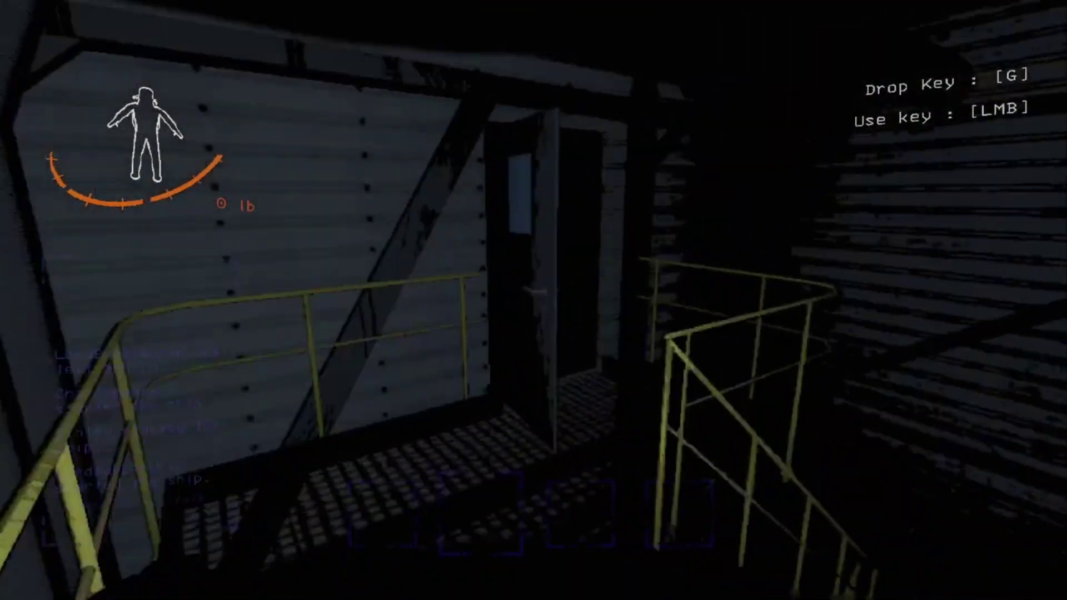
key("e")
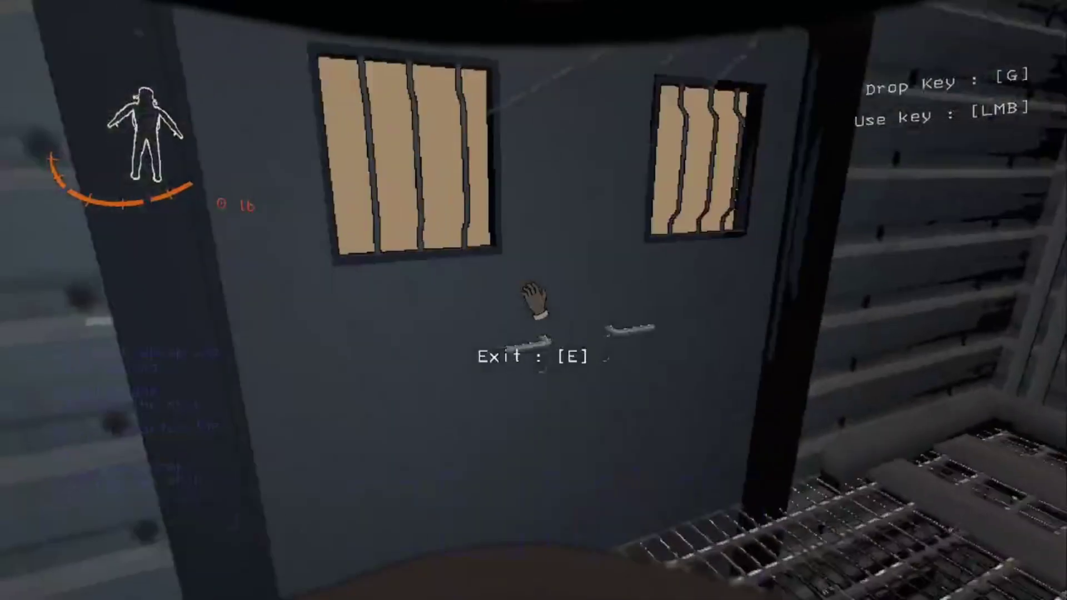
key("e")
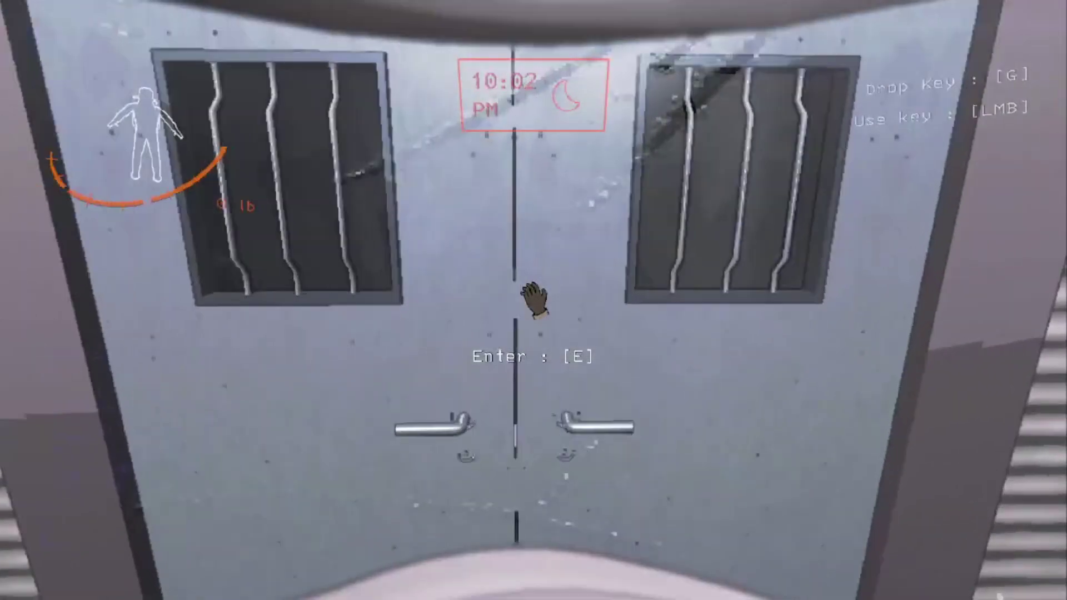
left_click(534, 299)
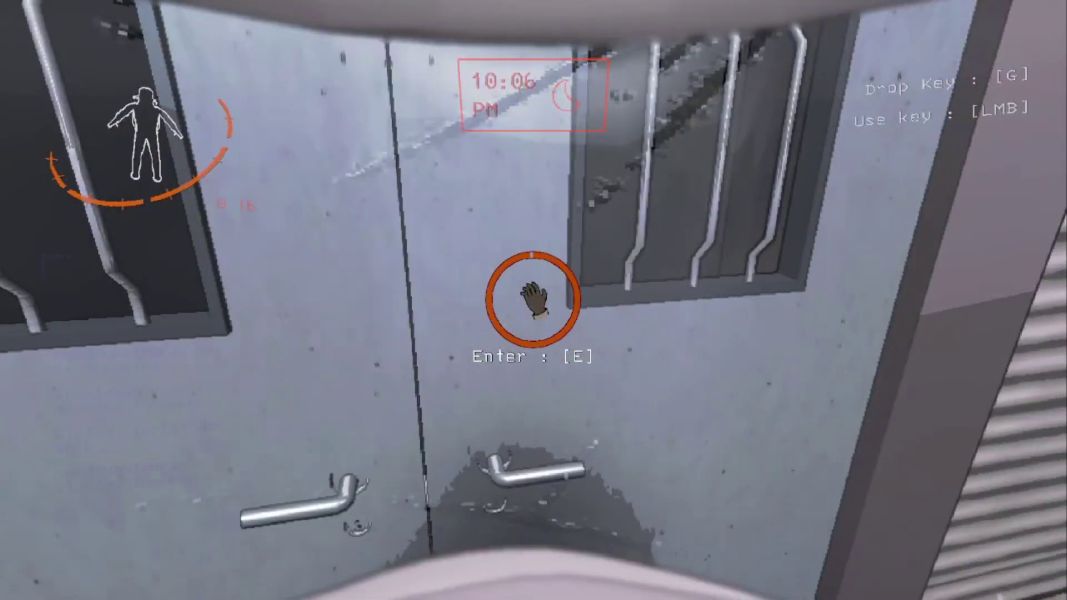
key("e")
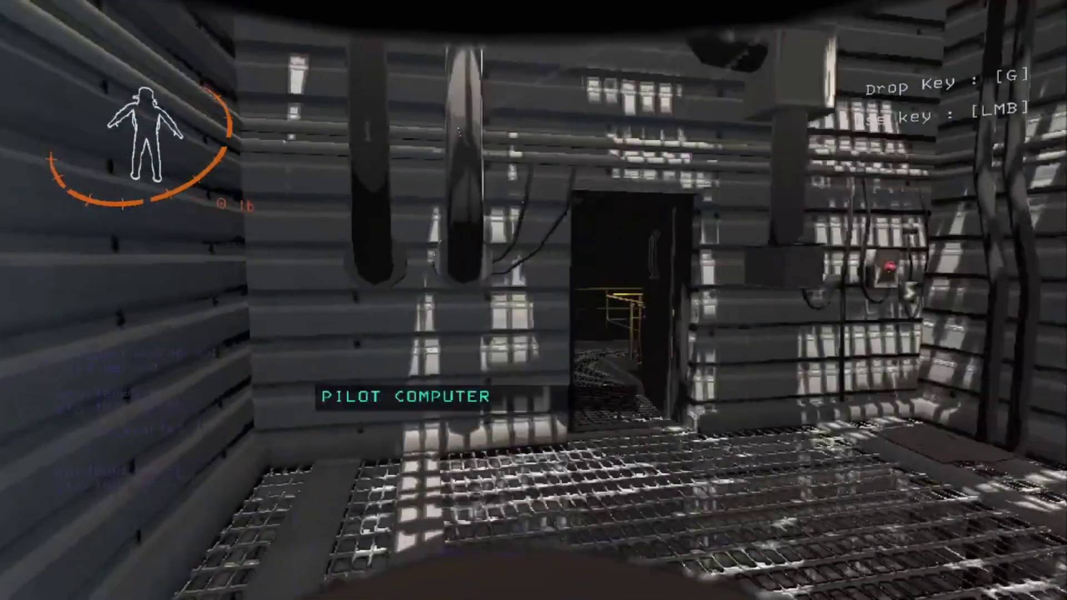
key("w")
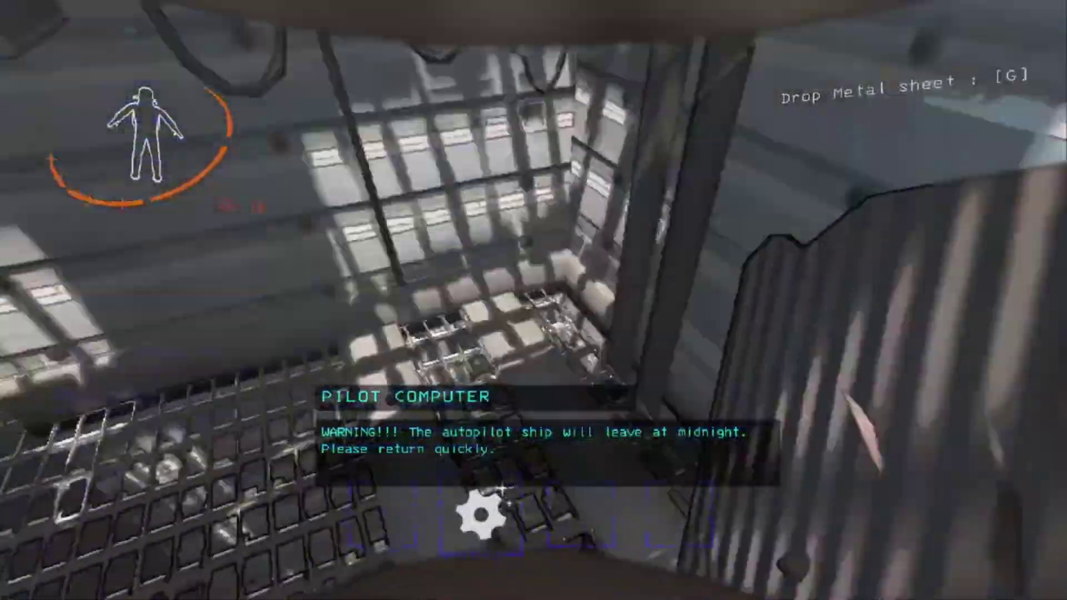
key("w")
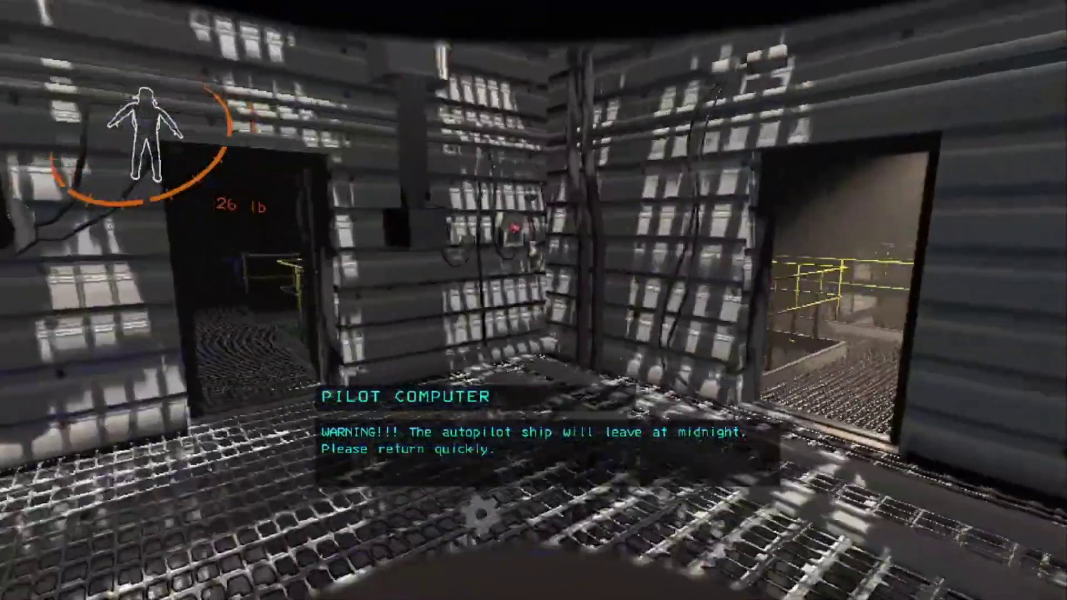
key("w")
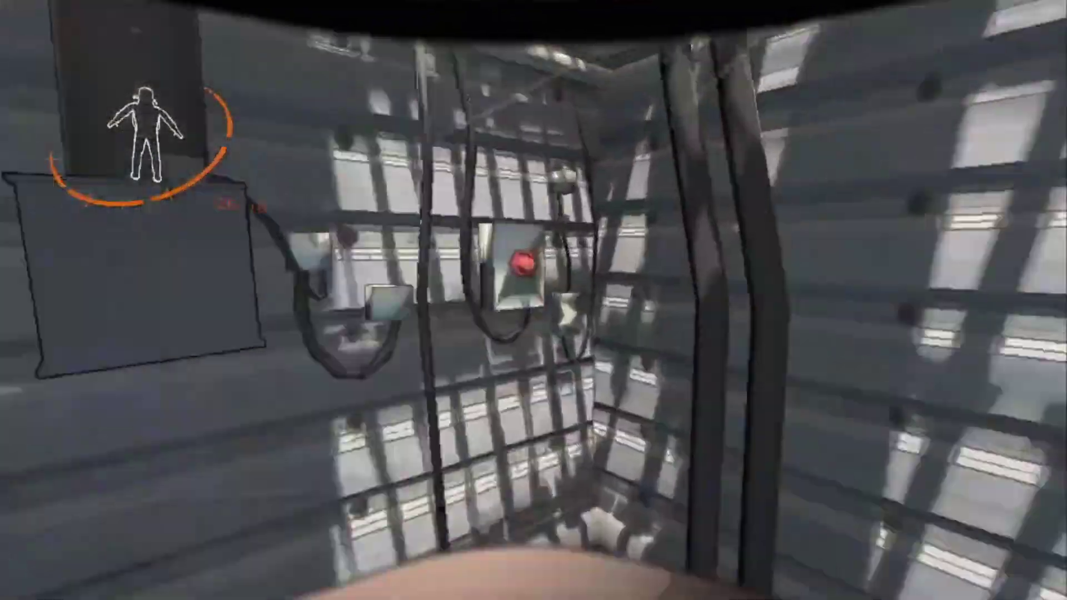
key("w")
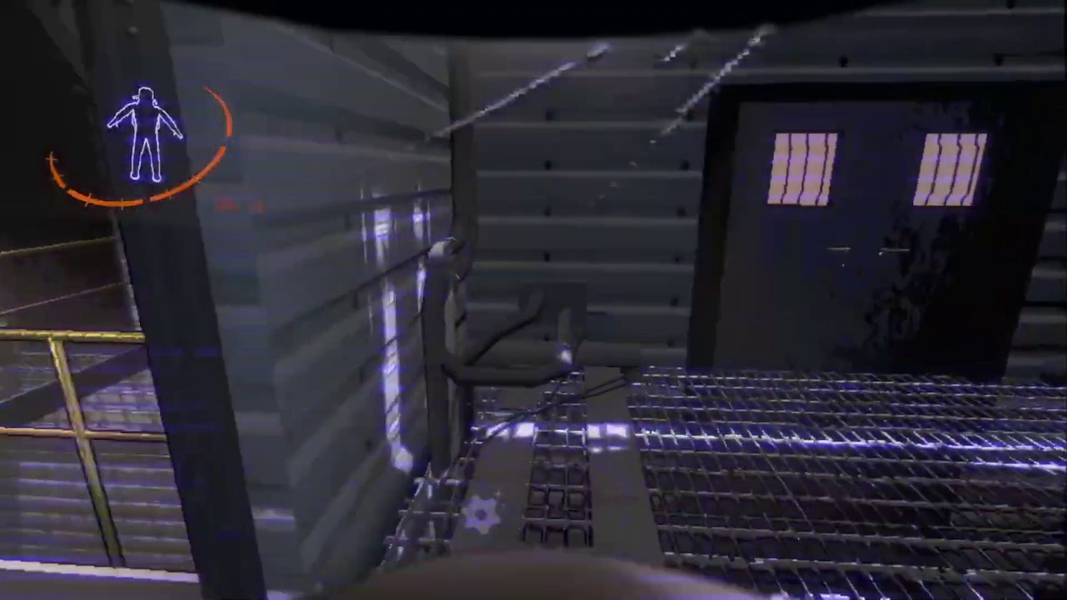
key("w")
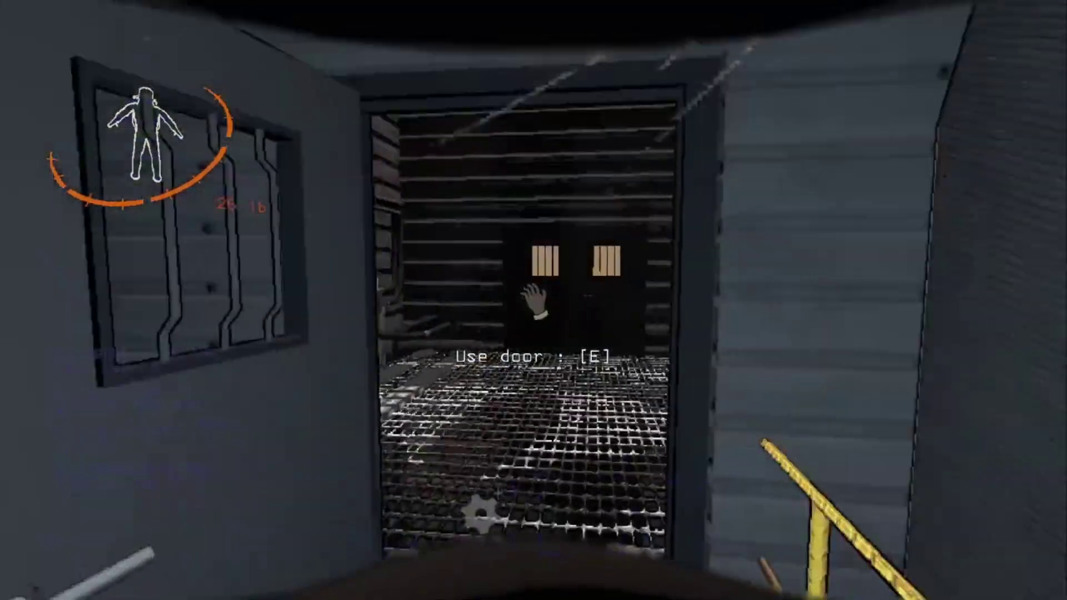
key("w")
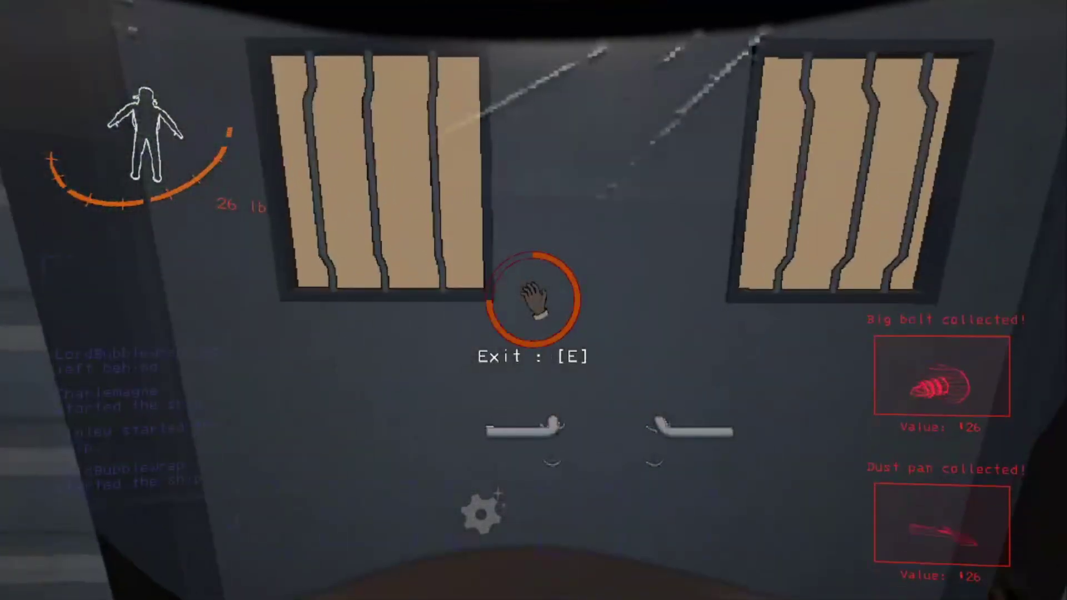
key("e")
key("w")
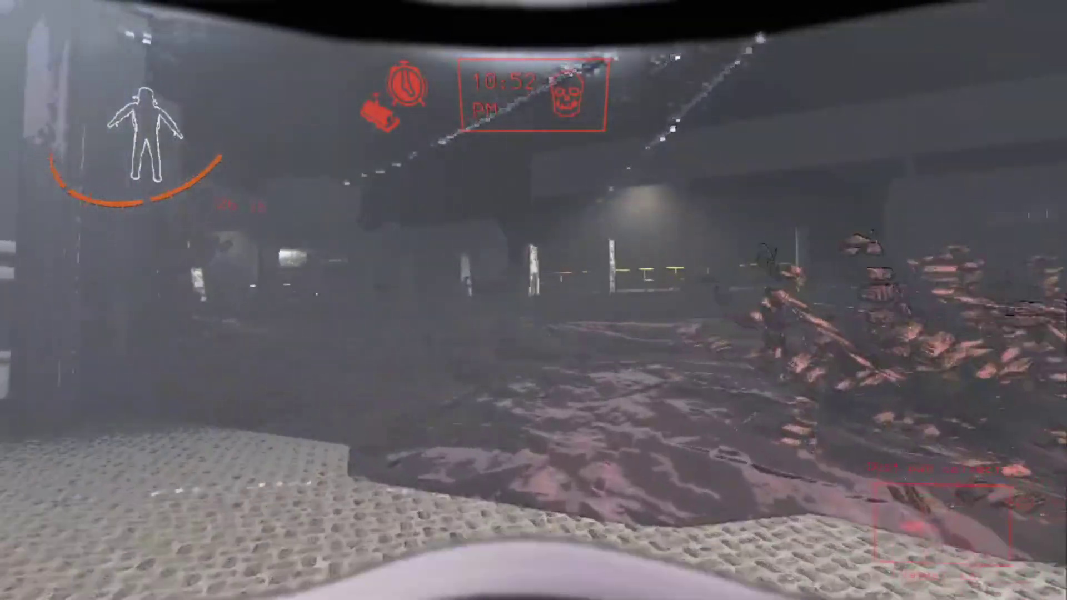
key("w")
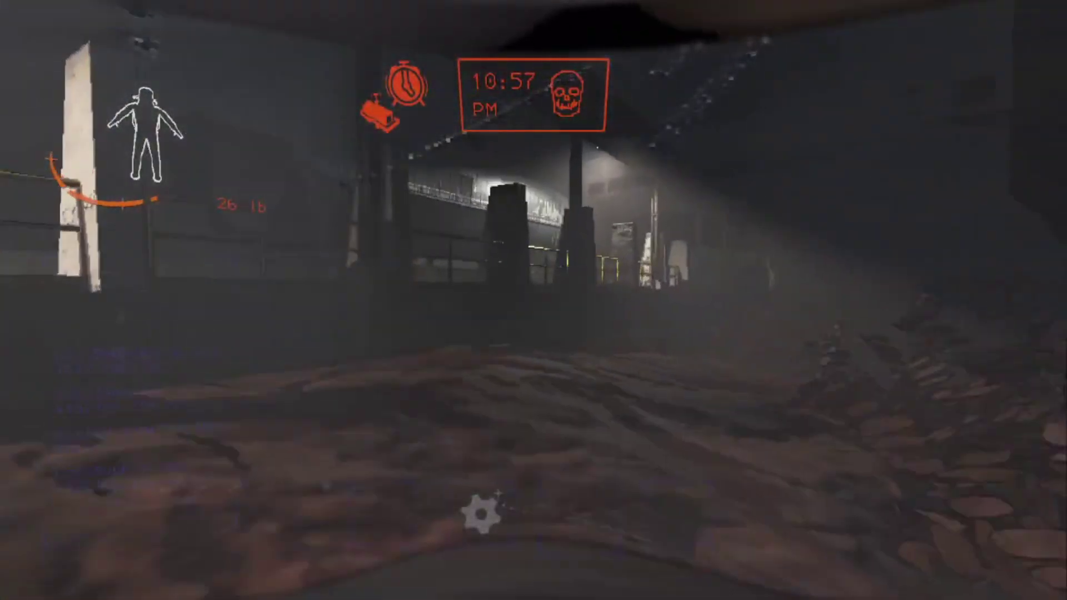
key("w")
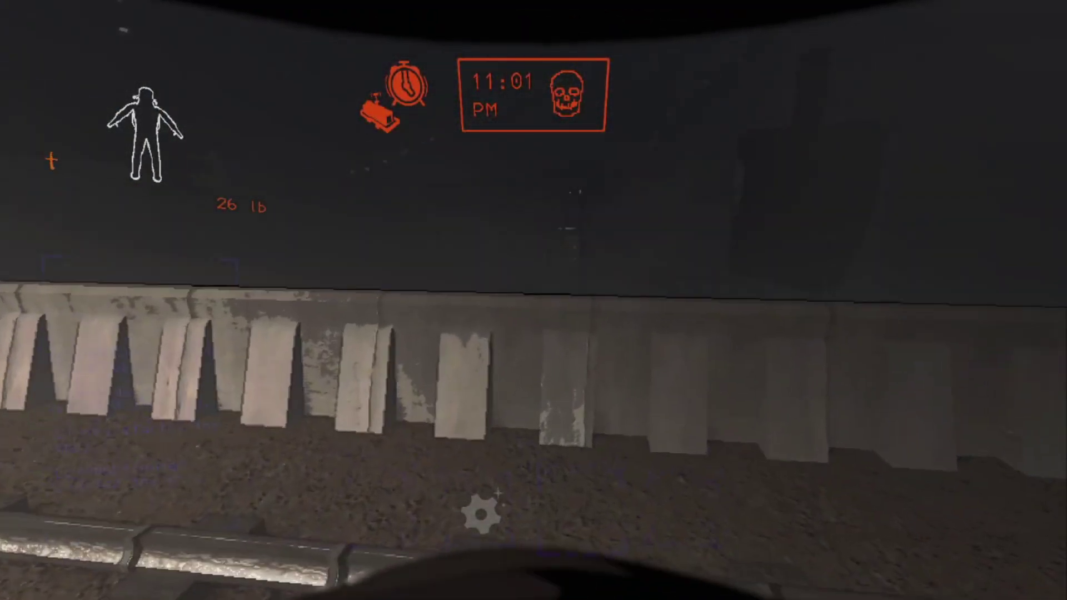
key("w")
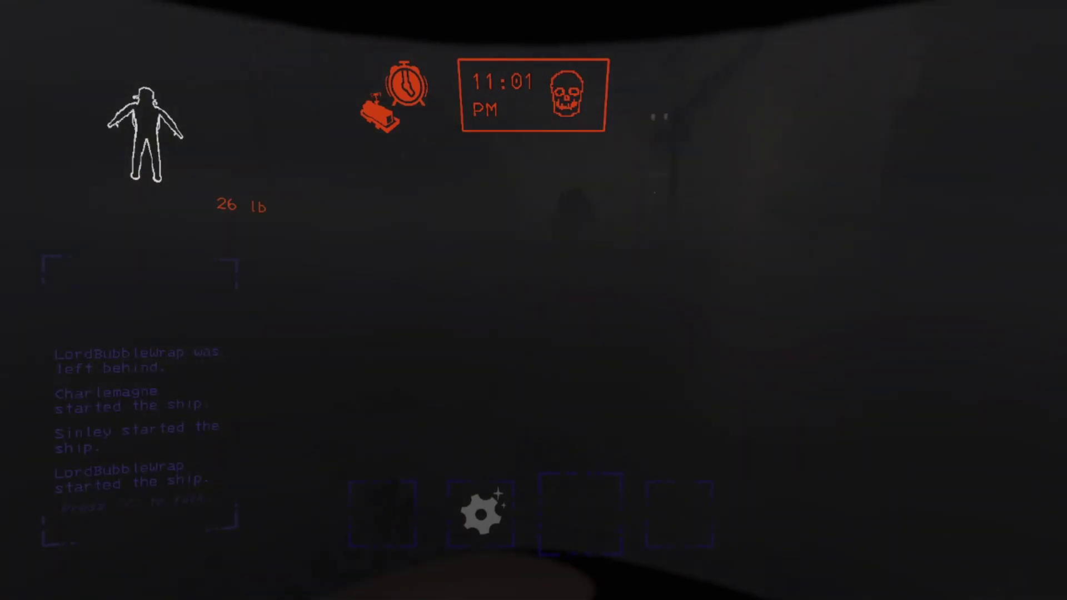